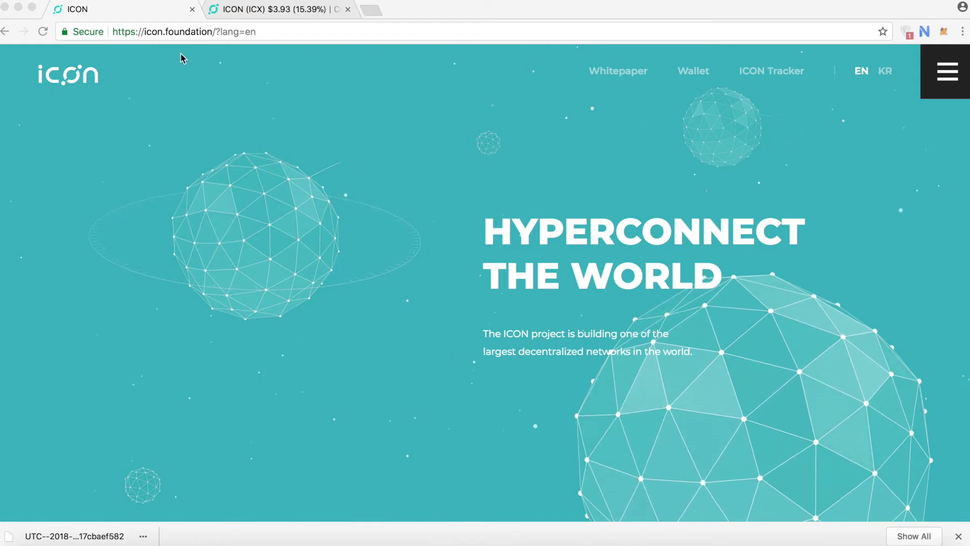
Step: Install the ICONex Beta extension from its Web Store page and launch it
click(704, 60)
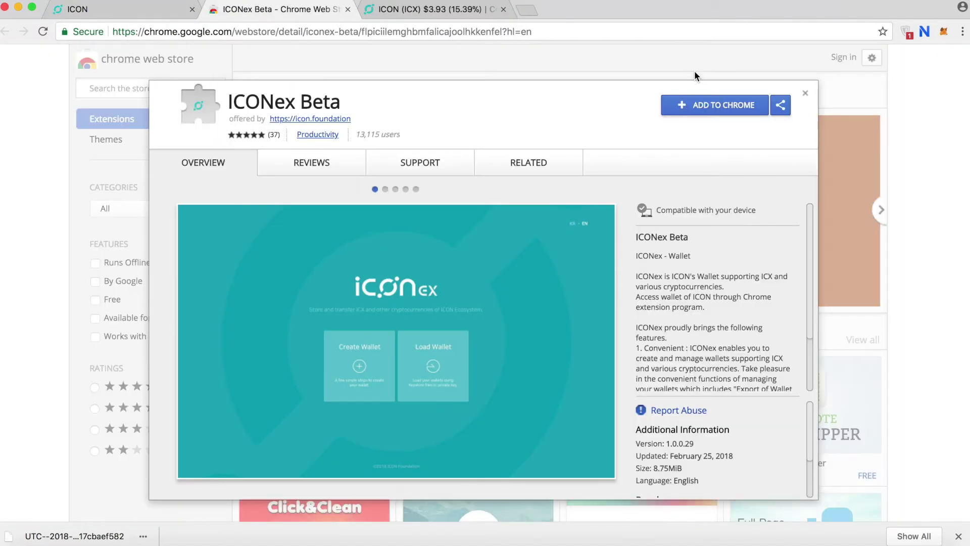
click(705, 109)
click(613, 111)
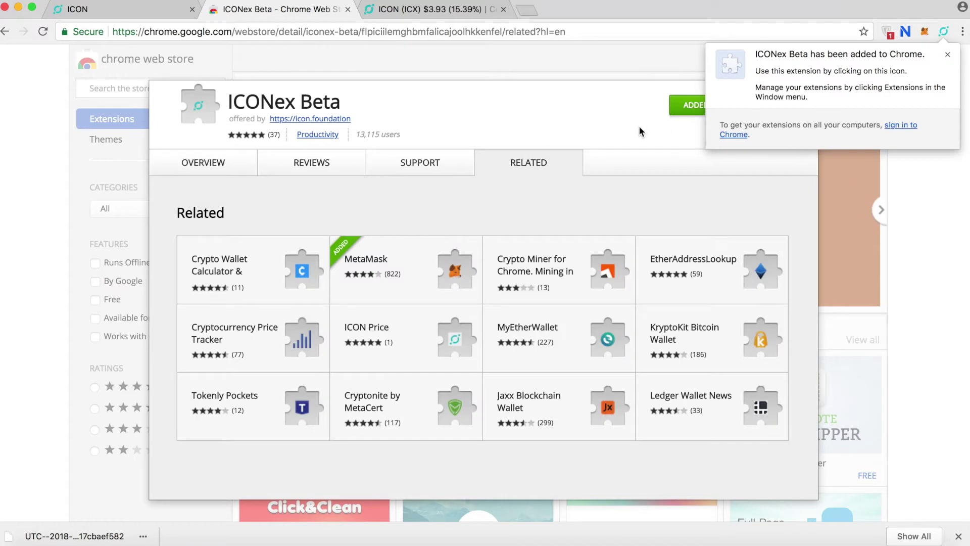
click(716, 127)
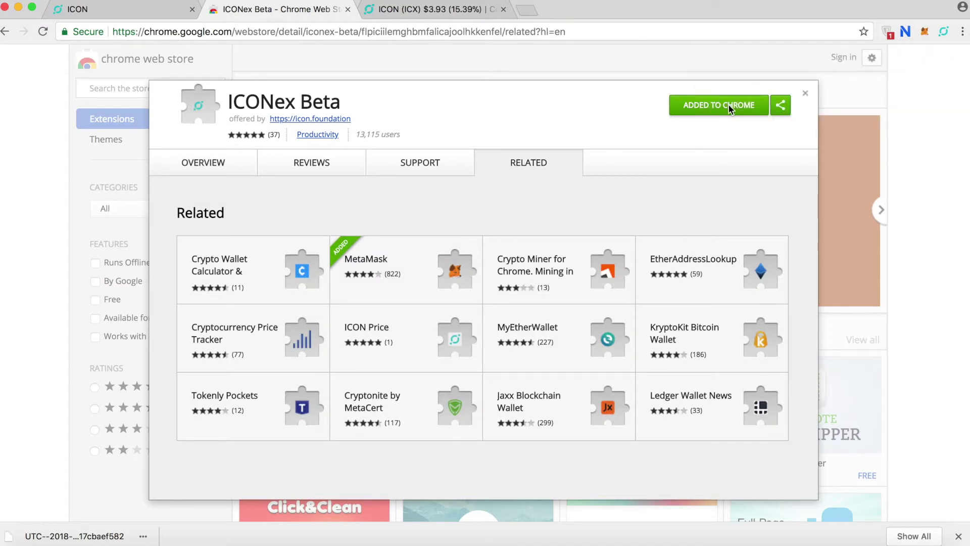
click(943, 33)
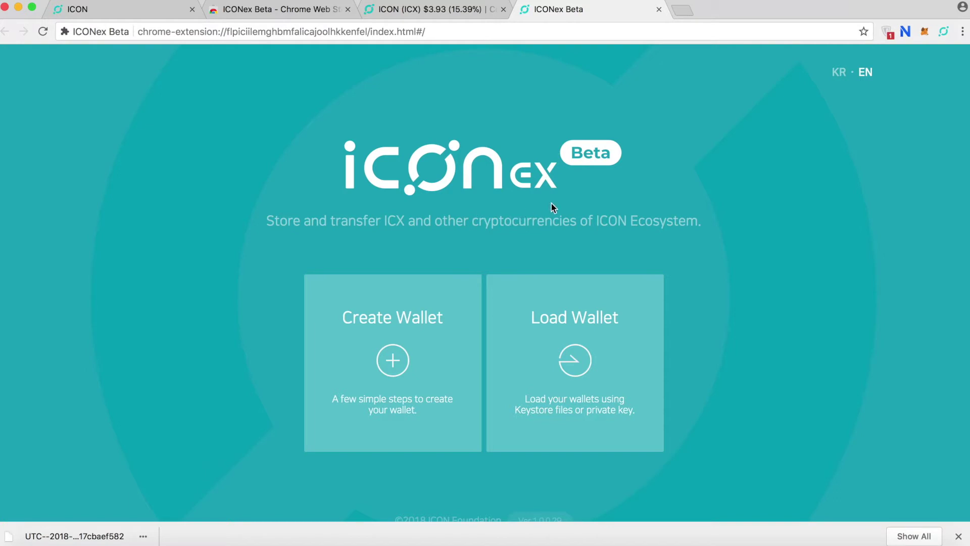
Step: Choose Create Wallet to begin a new wallet with ICON (ICX) selected
click(393, 362)
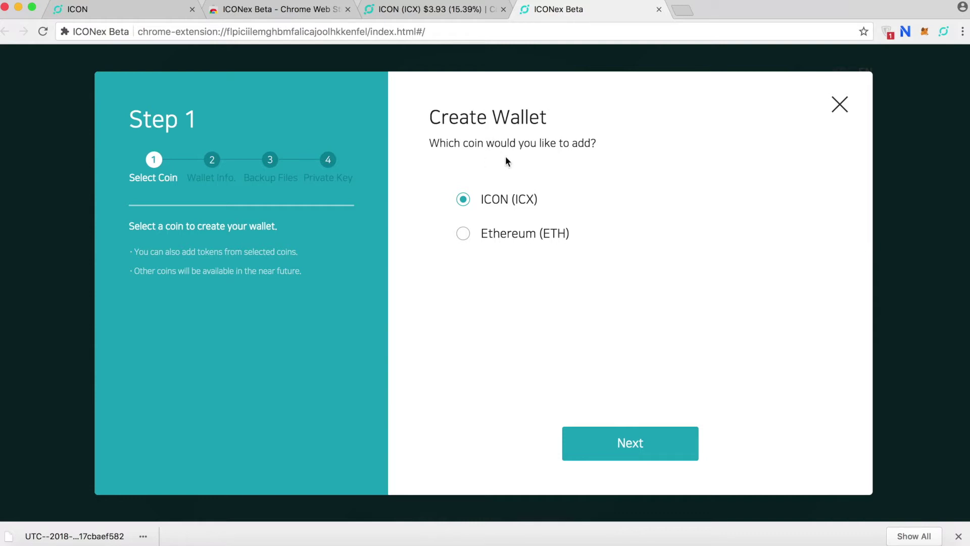
Step: Name the ICX wallet 'test2', then enter the wallet password and confirm it
click(591, 448)
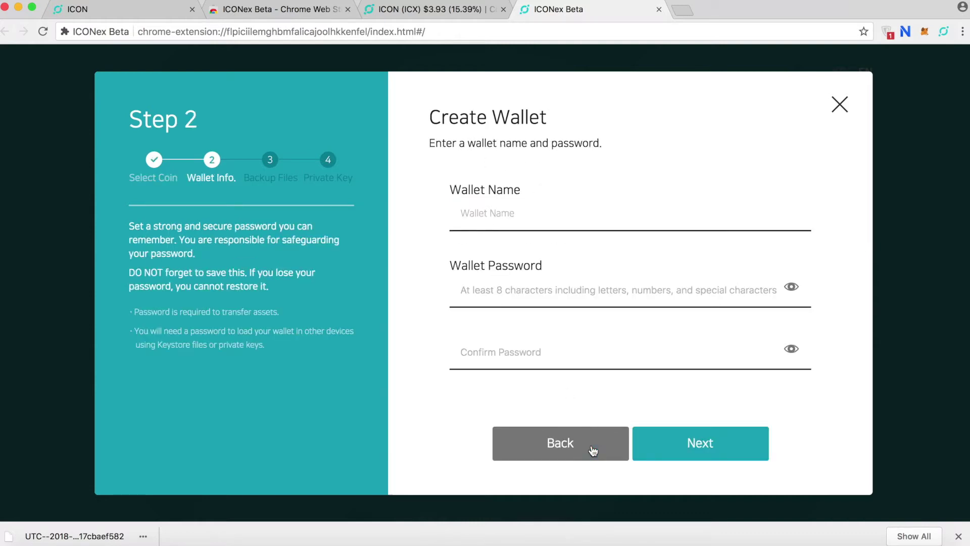
click(477, 212)
text(test)
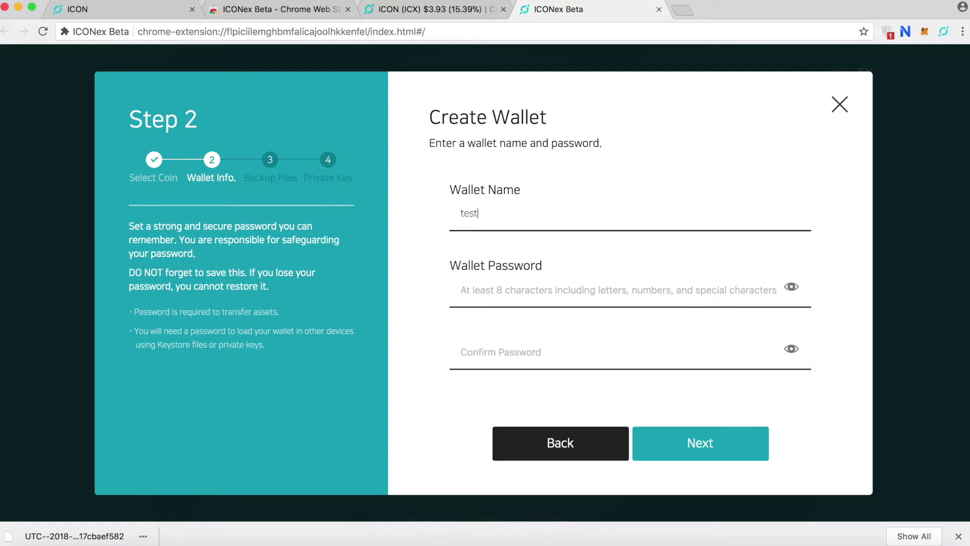
text(2)
click(474, 289)
text(aaaaaaa)
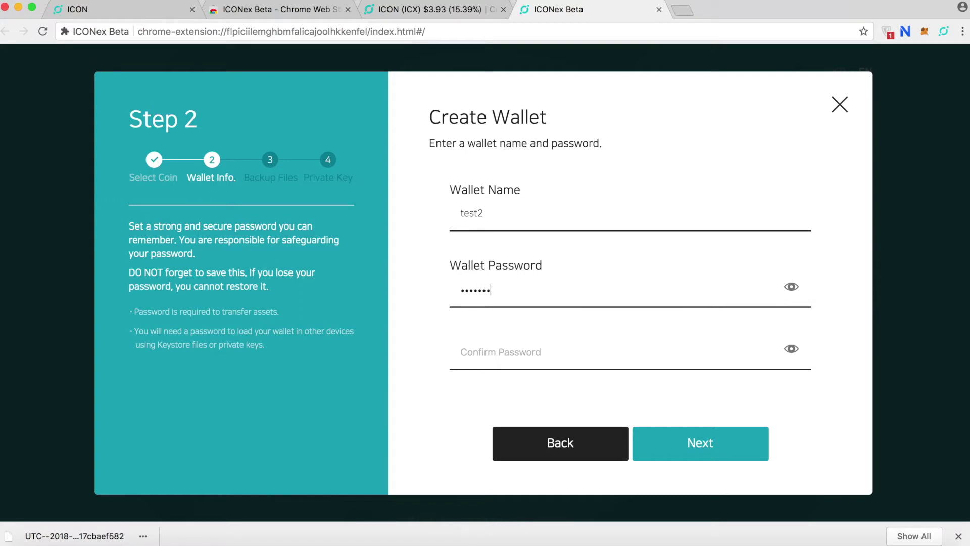
text(aaa)
key(Tab)
text(aaaaaaaaaa)
Step: Download the wallet's keystore backup file at Step 3 and acknowledge the safekeeping warning
click(688, 443)
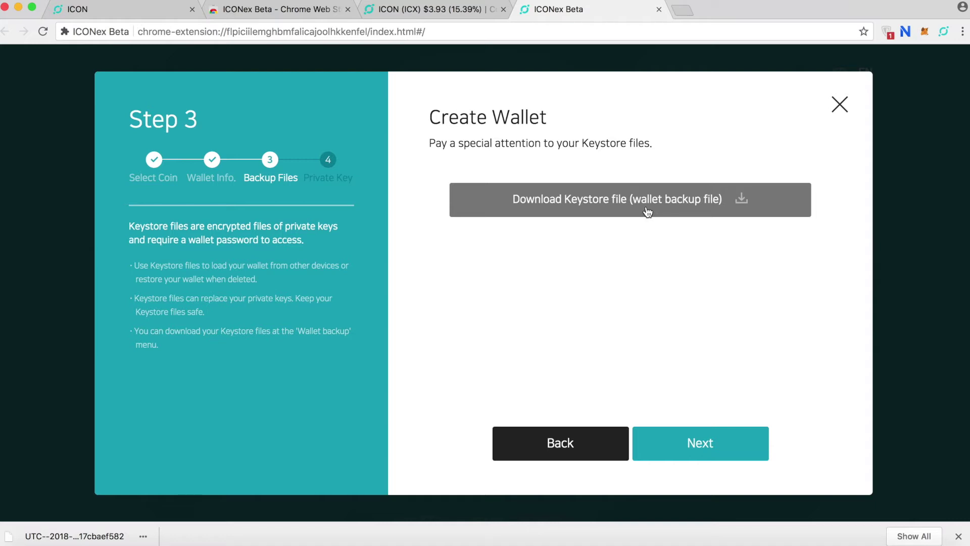
click(678, 200)
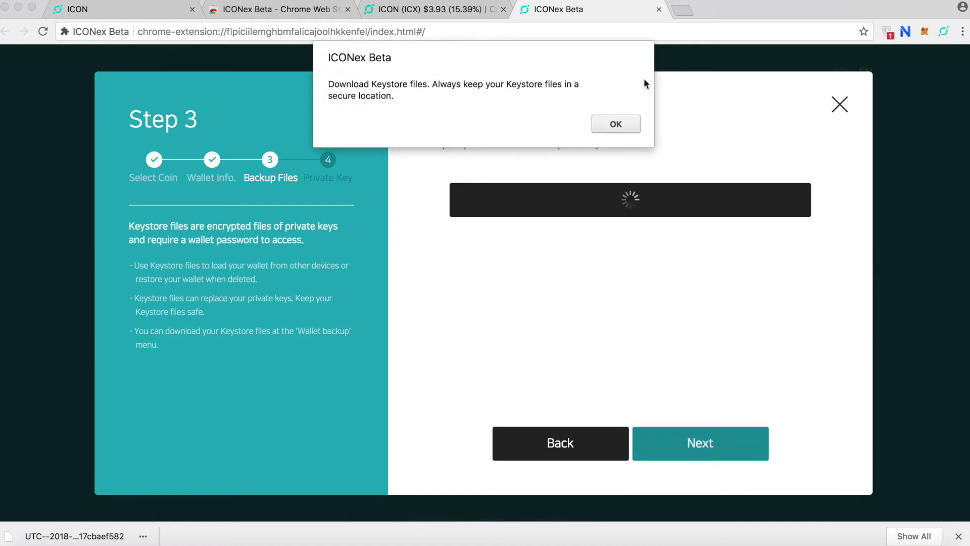
click(610, 121)
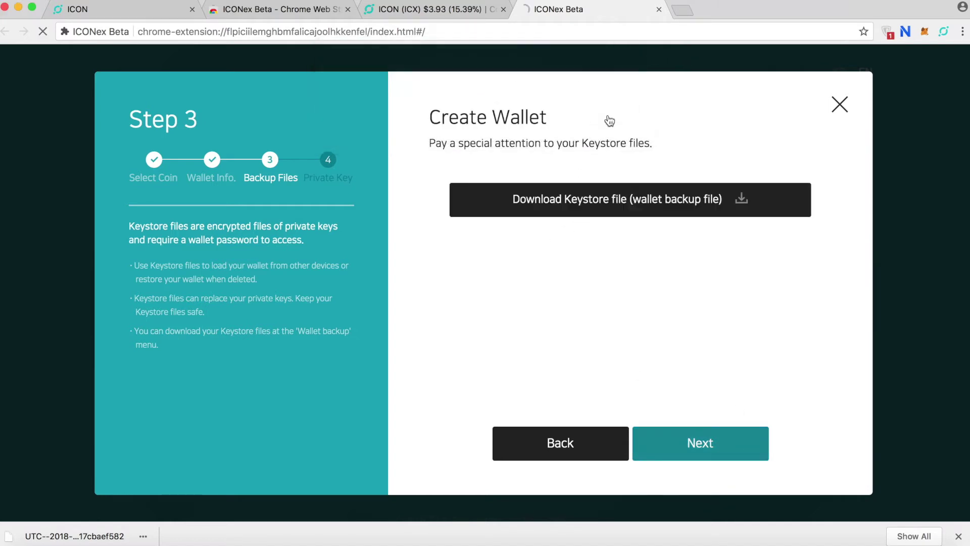
Step: Advance to Step 4 and copy the new wallet's private key
click(685, 460)
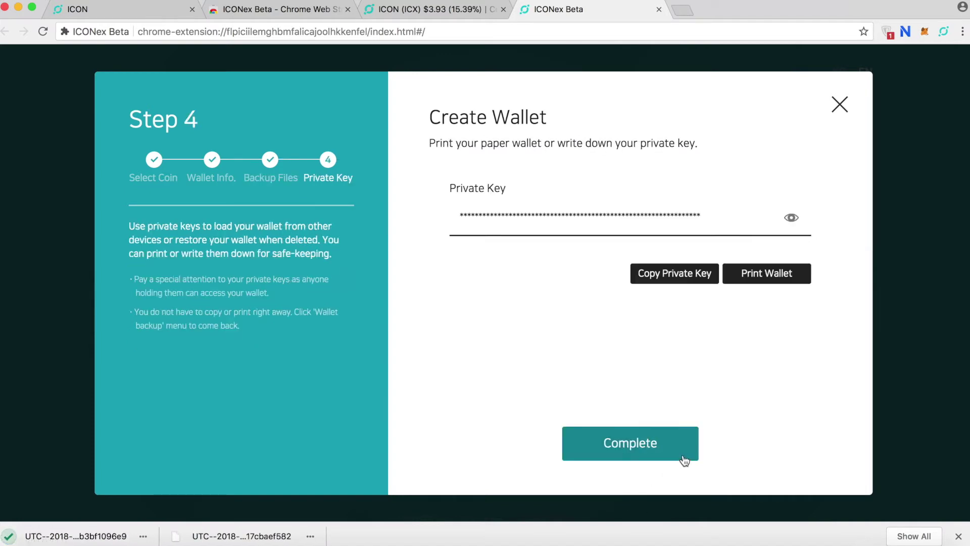
click(698, 279)
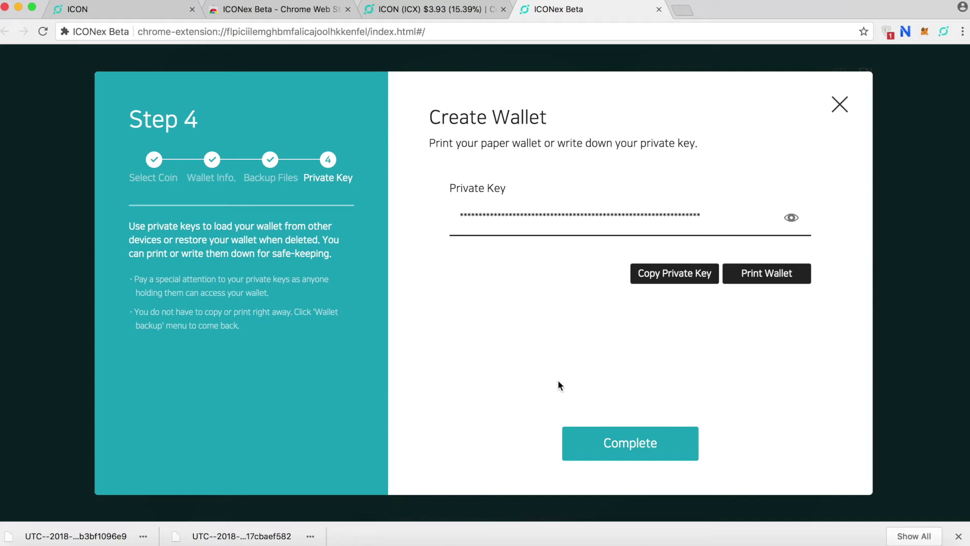
Step: Complete wallet creation and open the test2 wallet's ICON coin details
click(620, 447)
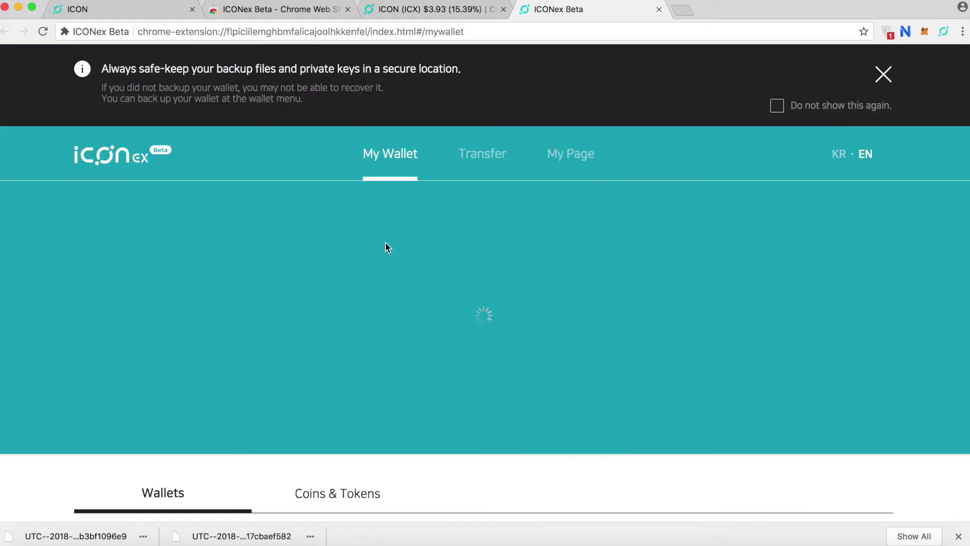
scroll(380, 170, down, 3)
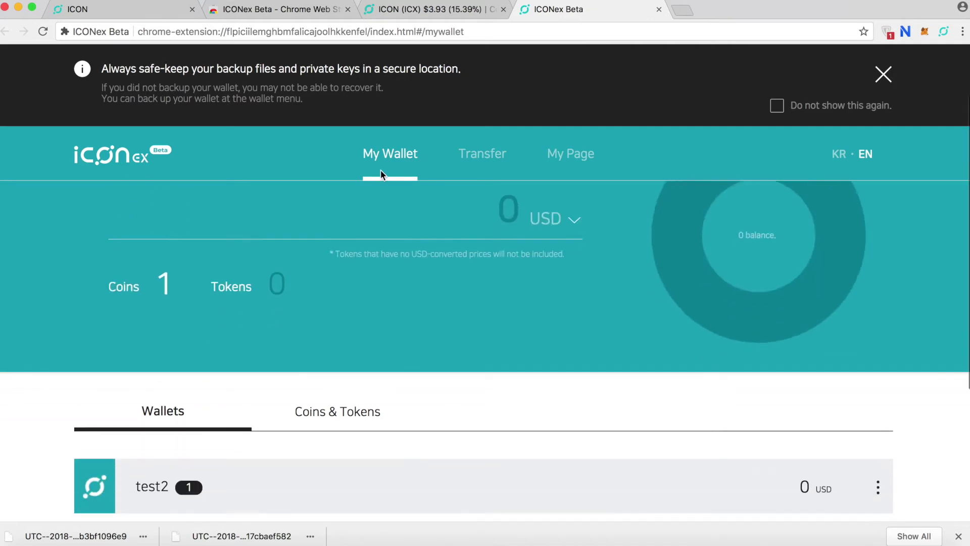
scroll(380, 170, down, 2)
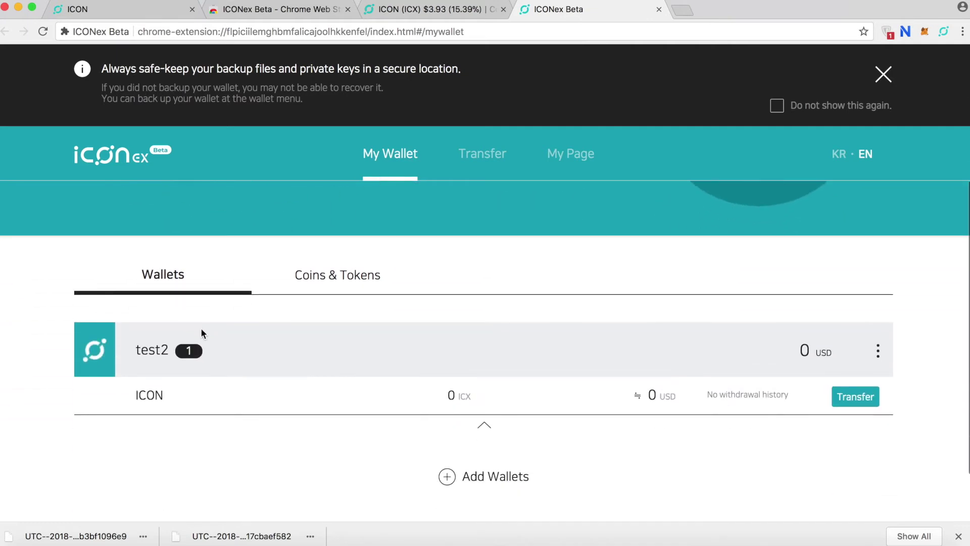
click(156, 402)
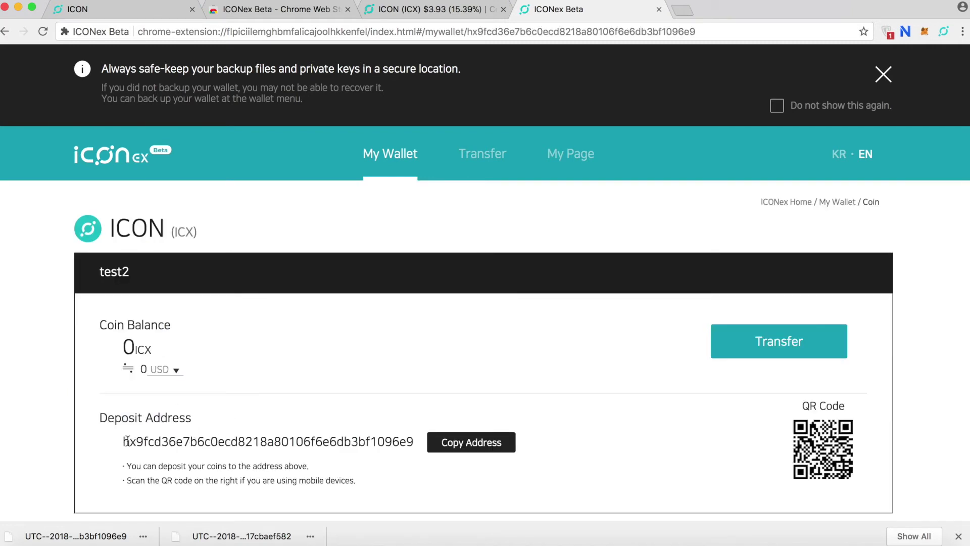
Step: Copy the test2 deposit address and open the Transfer page, dismissing the zero-balance warning
drag(126, 441, 446, 438)
click(446, 440)
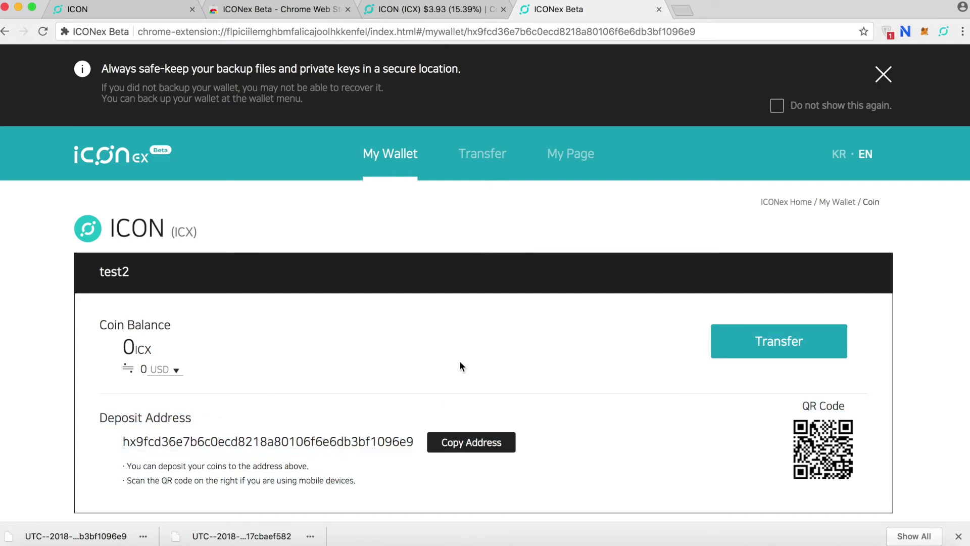
click(812, 342)
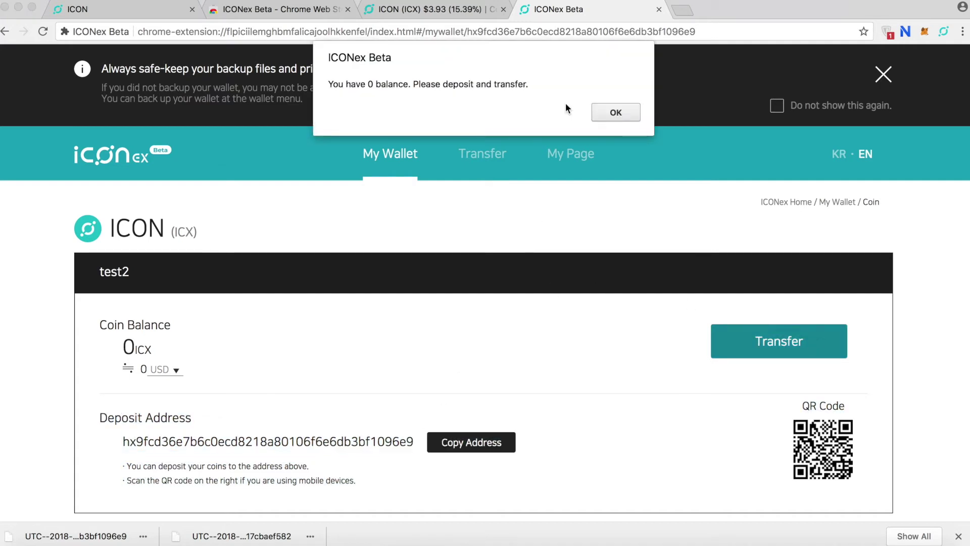
click(611, 114)
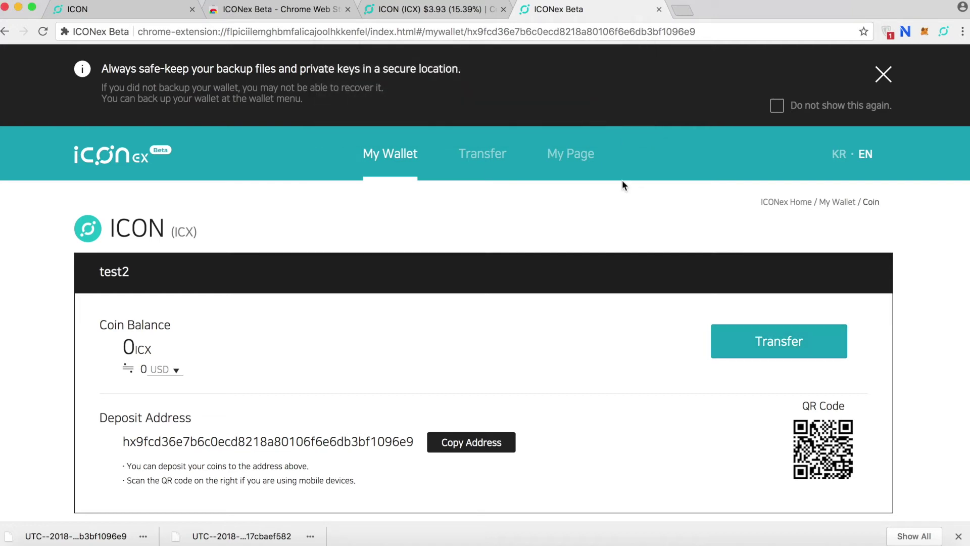
click(483, 154)
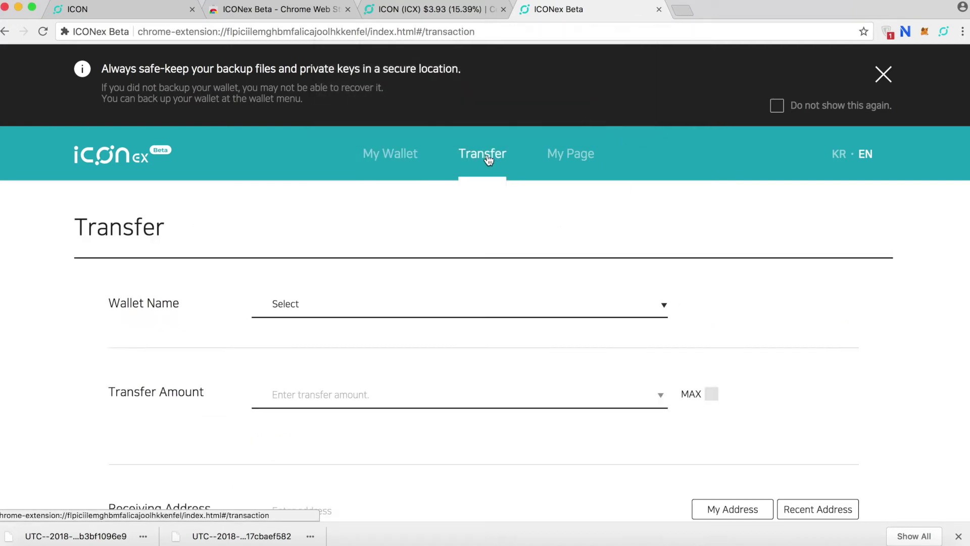
click(663, 308)
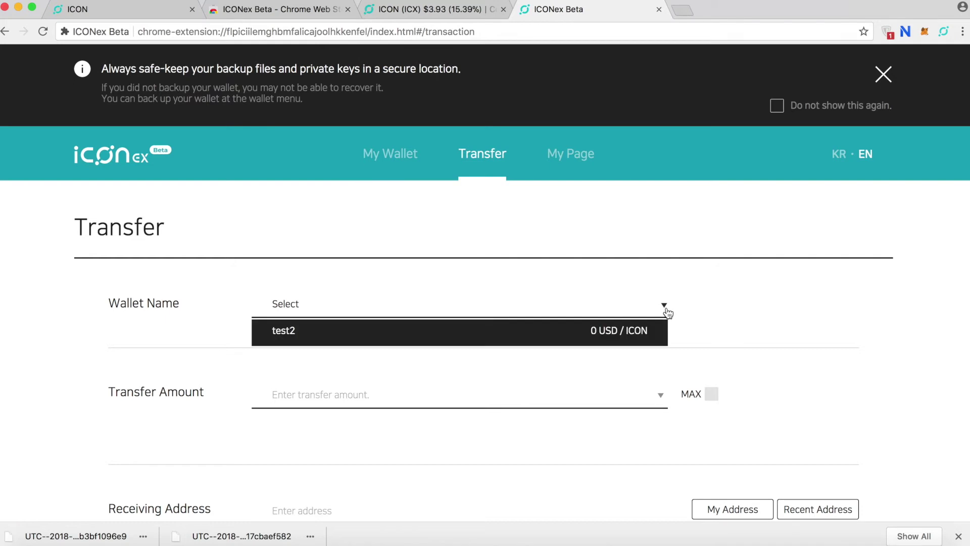
click(490, 341)
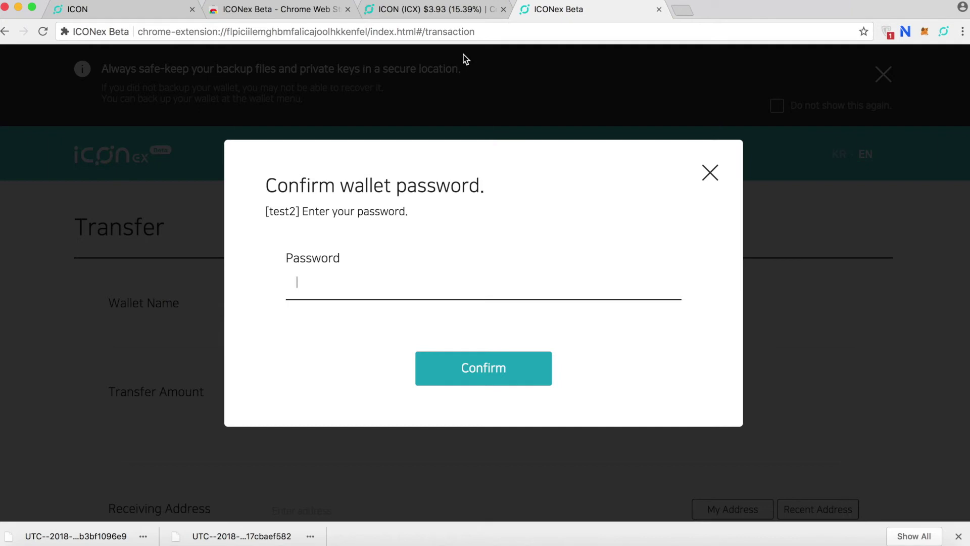
text(••••••••••)
click(511, 384)
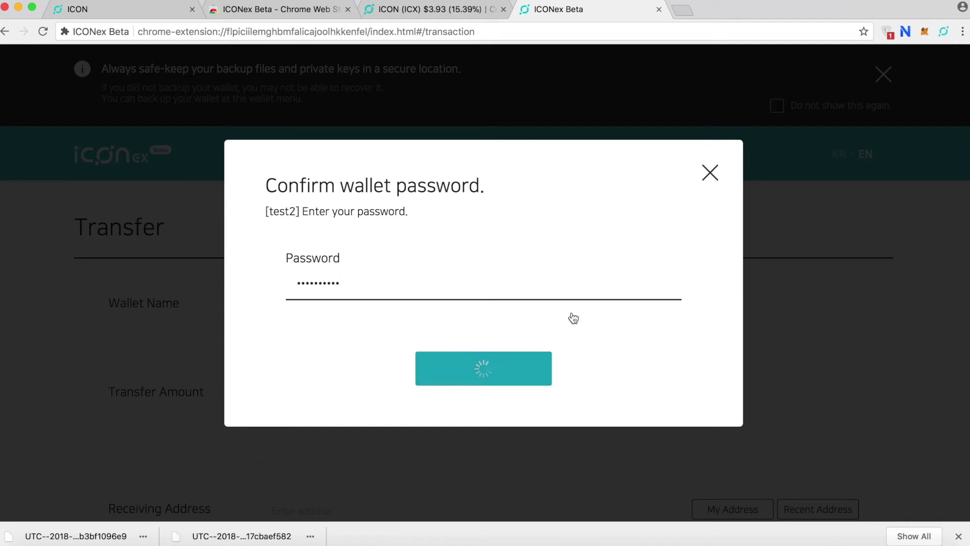
scroll(756, 338, down, 3)
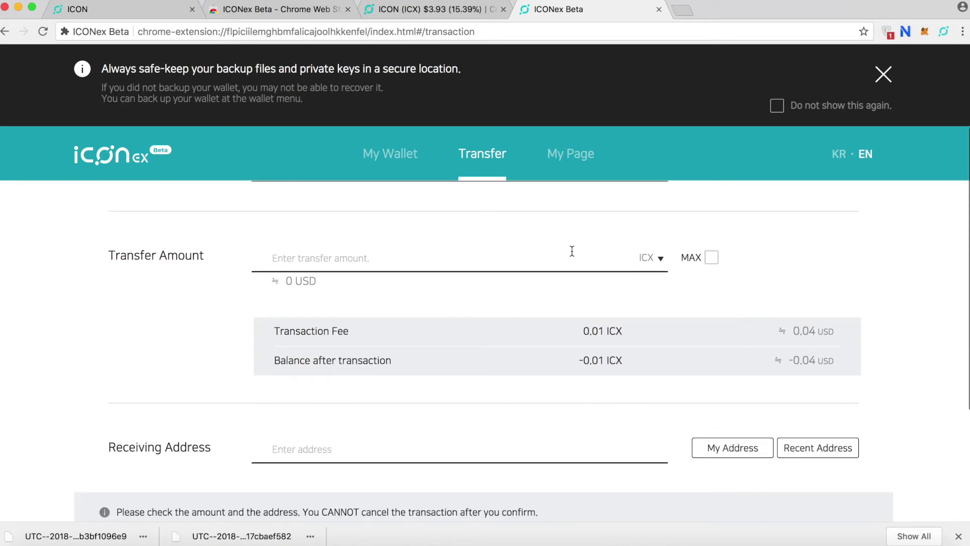
click(658, 257)
click(541, 244)
click(442, 447)
click(378, 156)
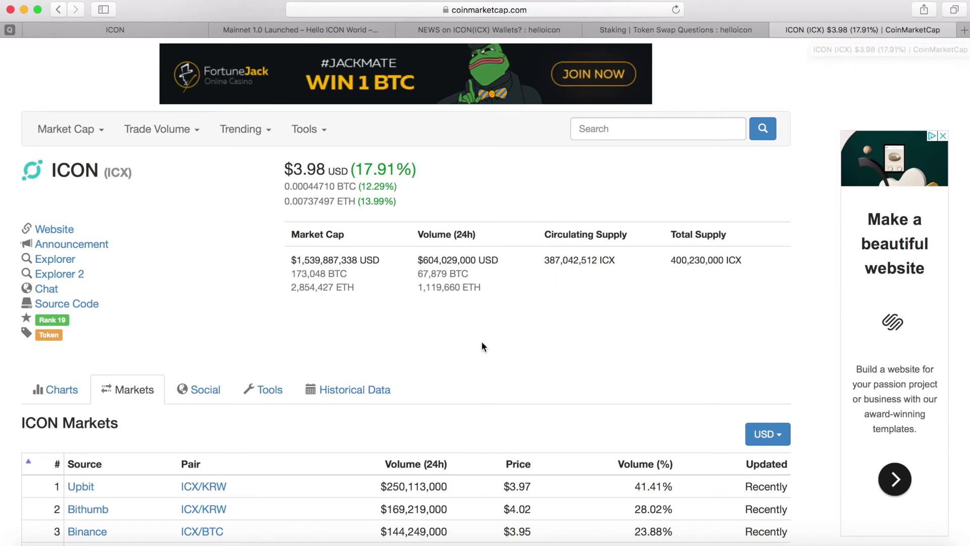
Step: Browse ICON's $3.98 price and exchange markets table, then switch to the reddit Staking thread
scroll(483, 347, down, 1)
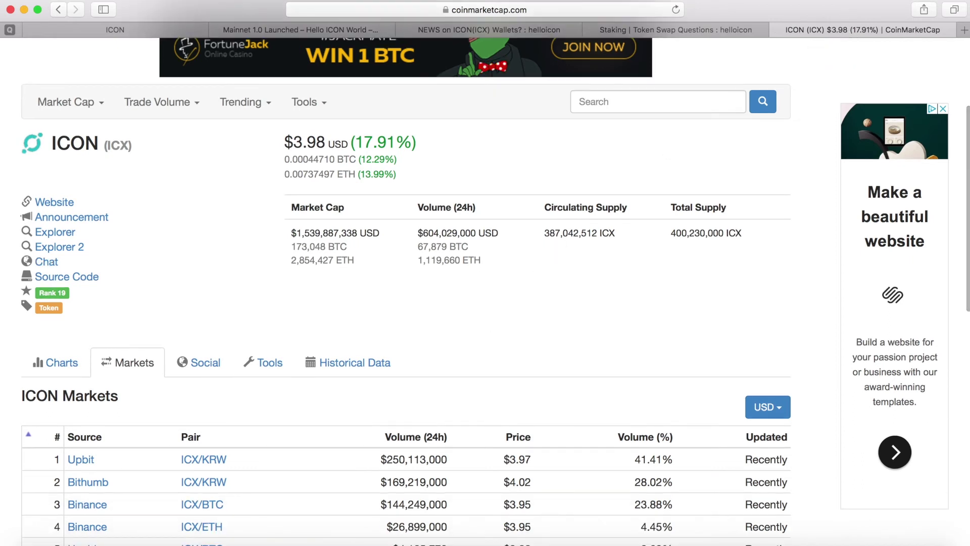
scroll(485, 272, down, 5)
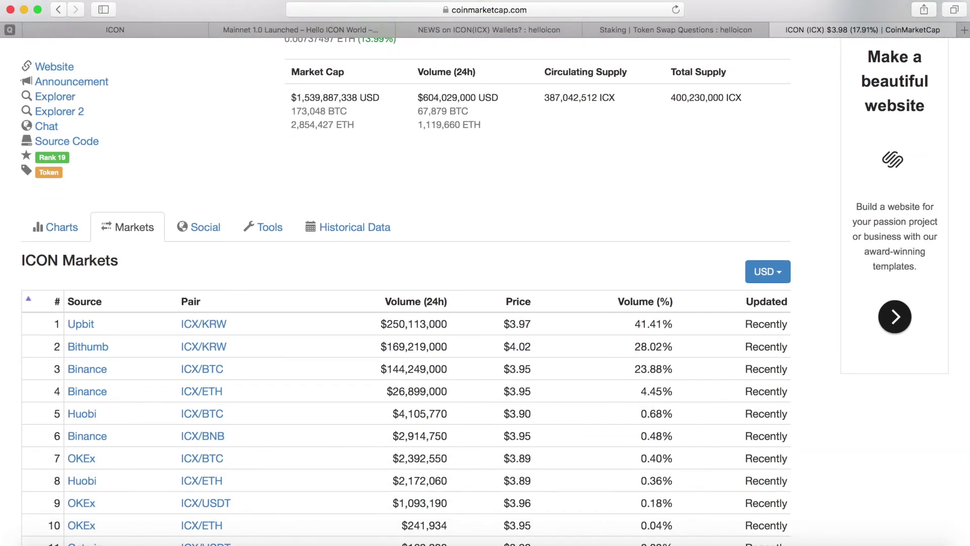
scroll(485, 273, down, 1)
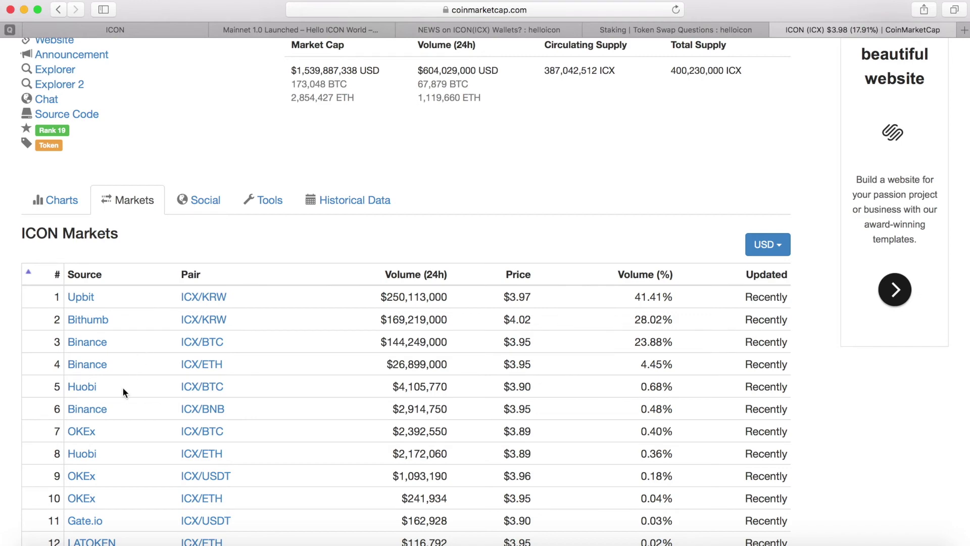
scroll(145, 379, down, 2)
scroll(145, 378, up, 3)
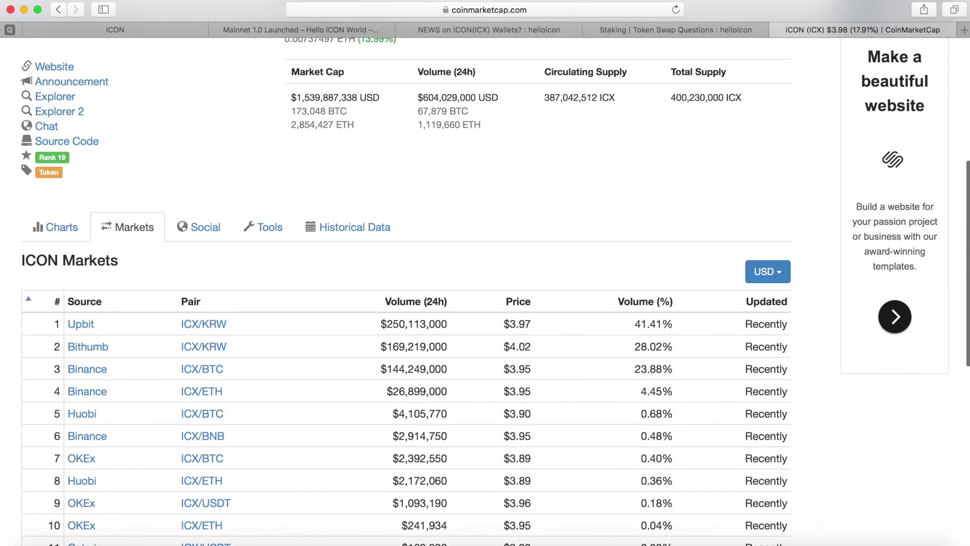
scroll(485, 272, up, 5)
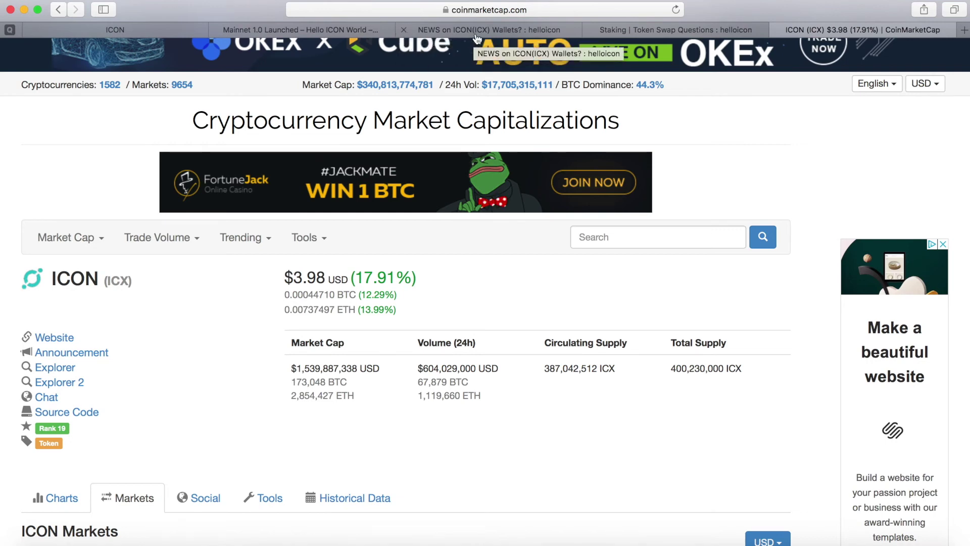
click(672, 30)
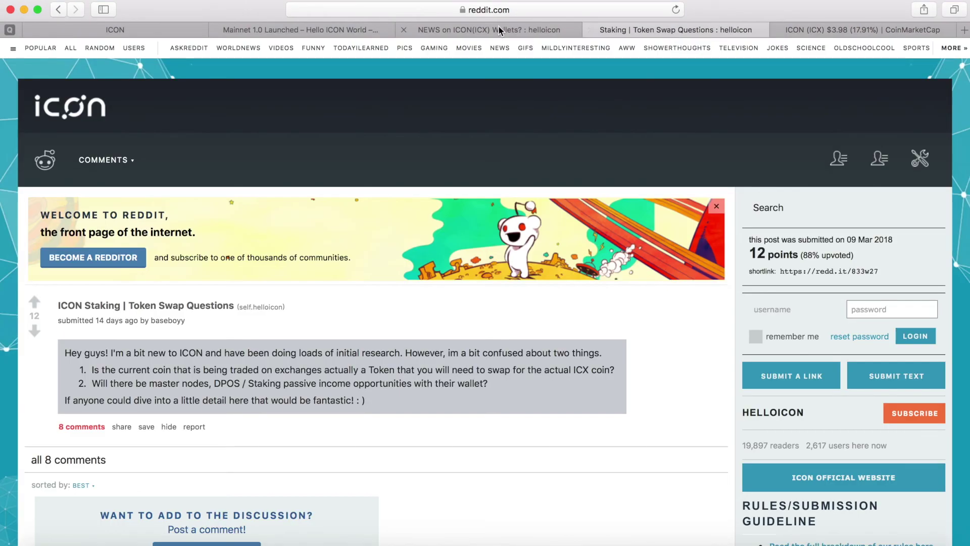
Step: Read through Medium's 'ICON Mainnet 1.0 Launched' article and return to its top
click(352, 29)
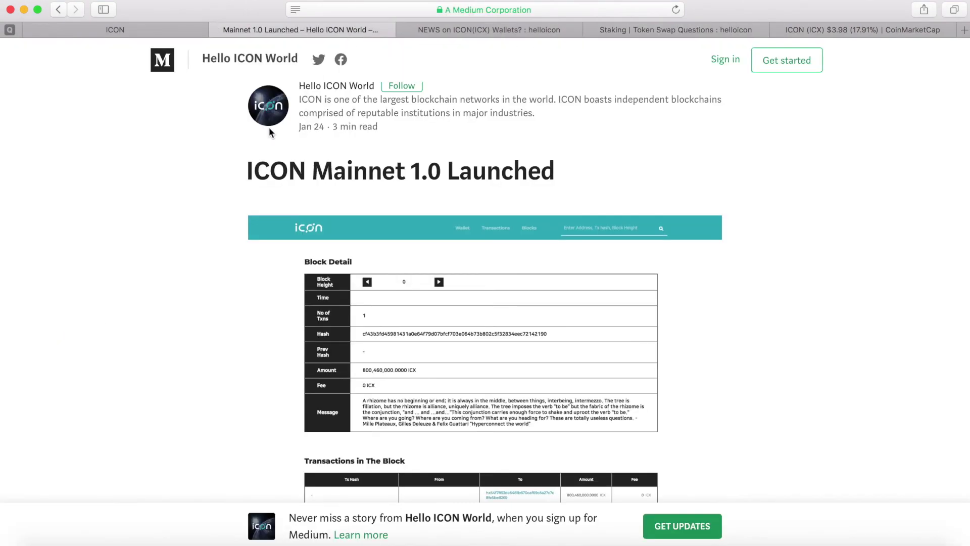
scroll(268, 127, down, 1)
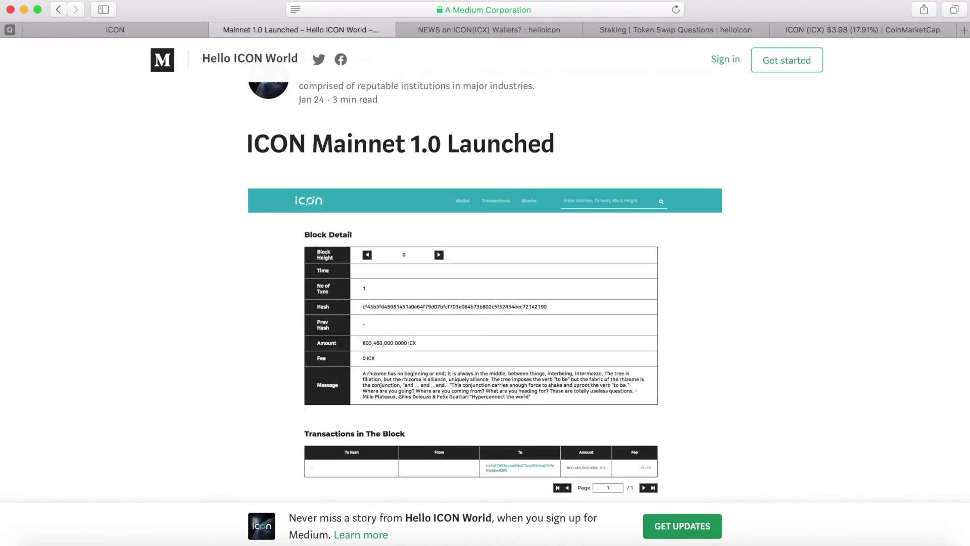
scroll(270, 128, down, 4)
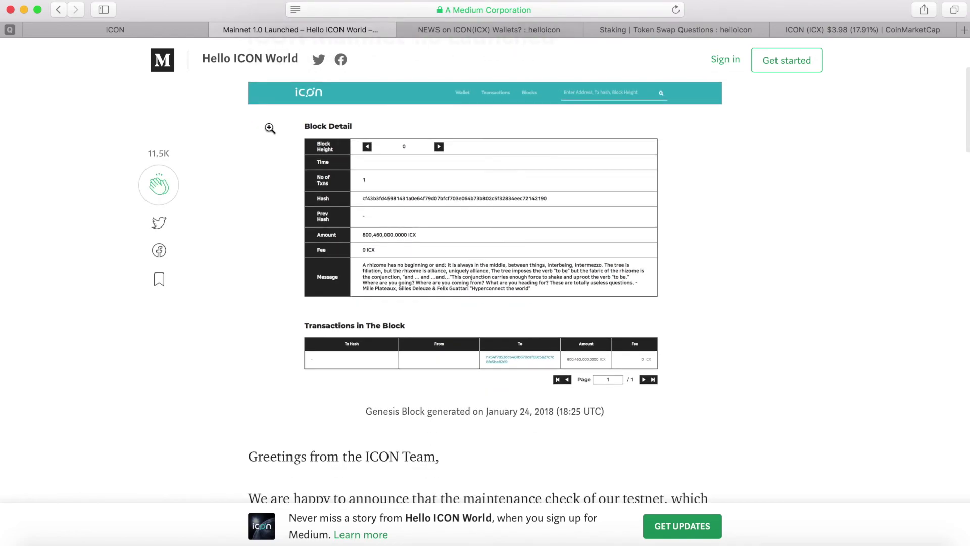
scroll(270, 129, down, 9)
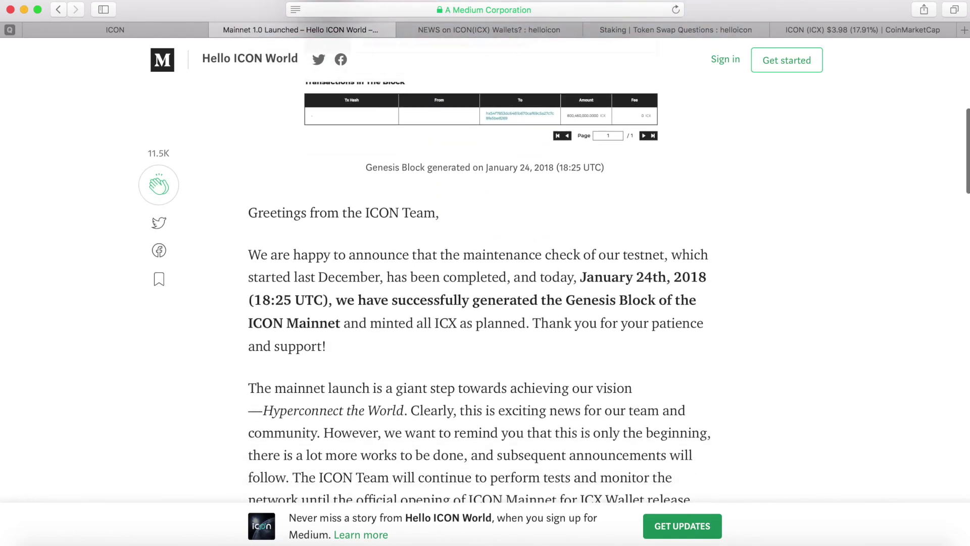
scroll(485, 272, down, 1)
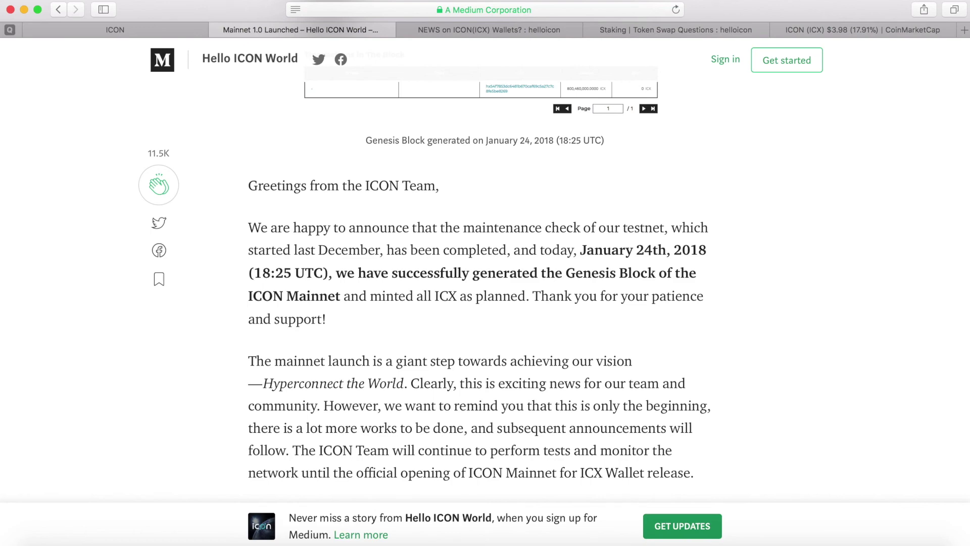
scroll(479, 270, down, 1)
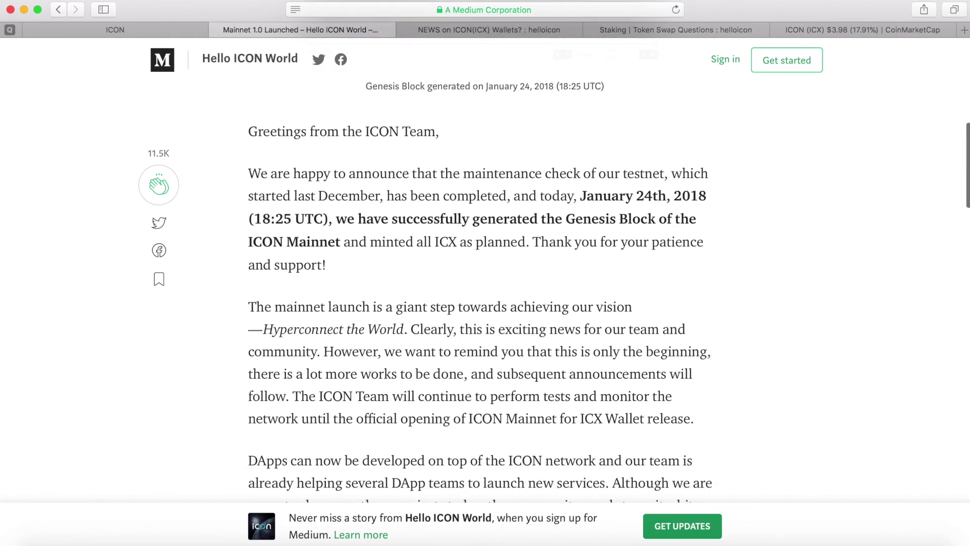
scroll(479, 271, up, 3)
scroll(269, 133, up, 7)
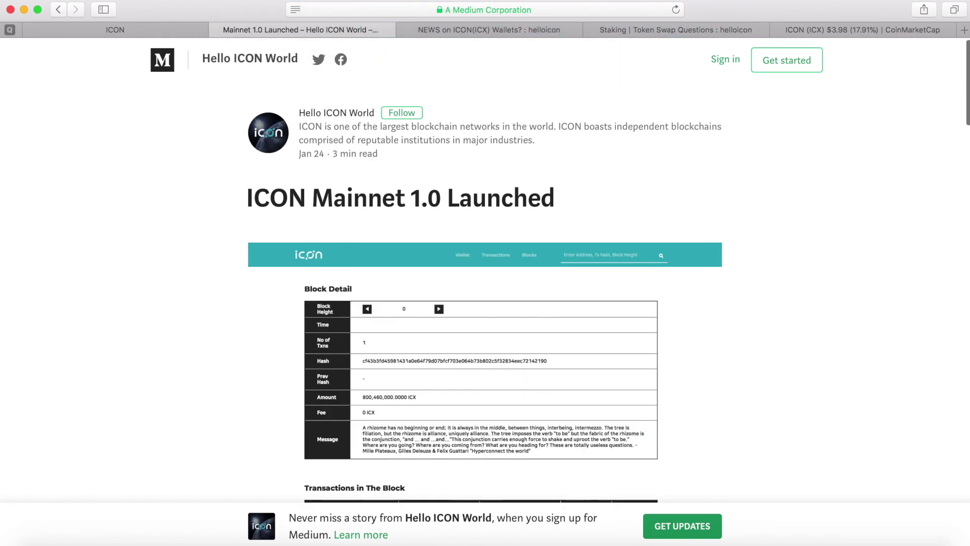
mouse_move(268, 132)
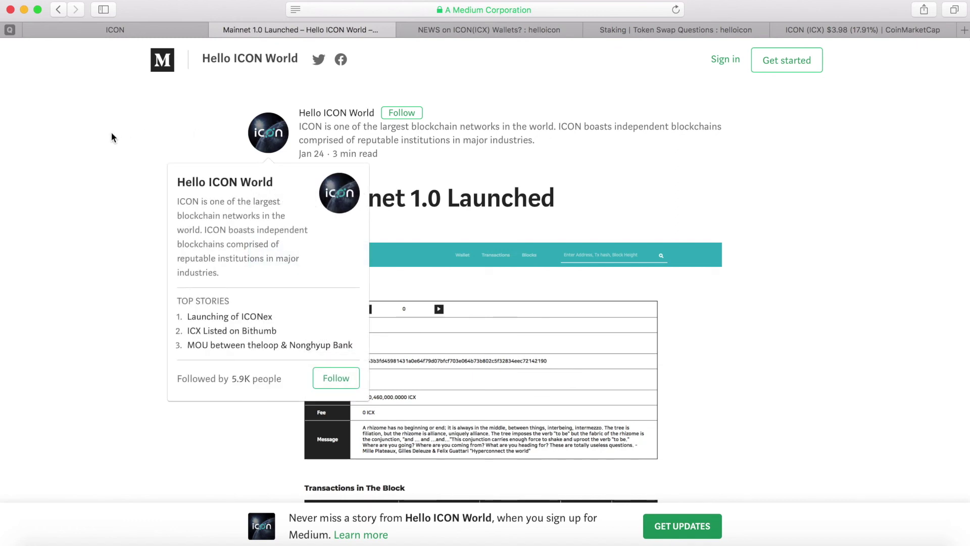